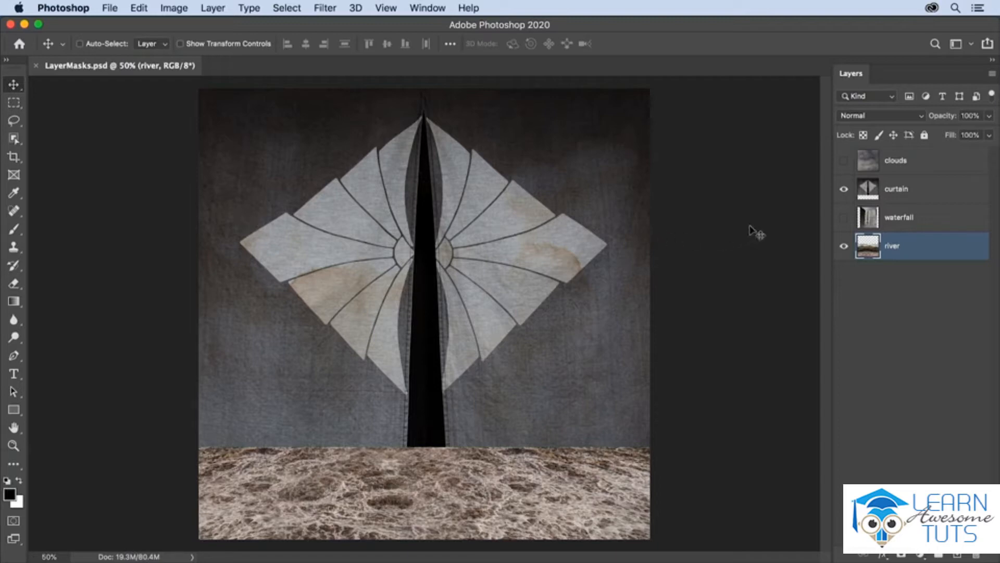
- Inspect the clouds, curtain and waterfall layers by toggling their visibility, ending with only curtain and river shown
{"action": "left_click", "coordinate": [844, 161]}
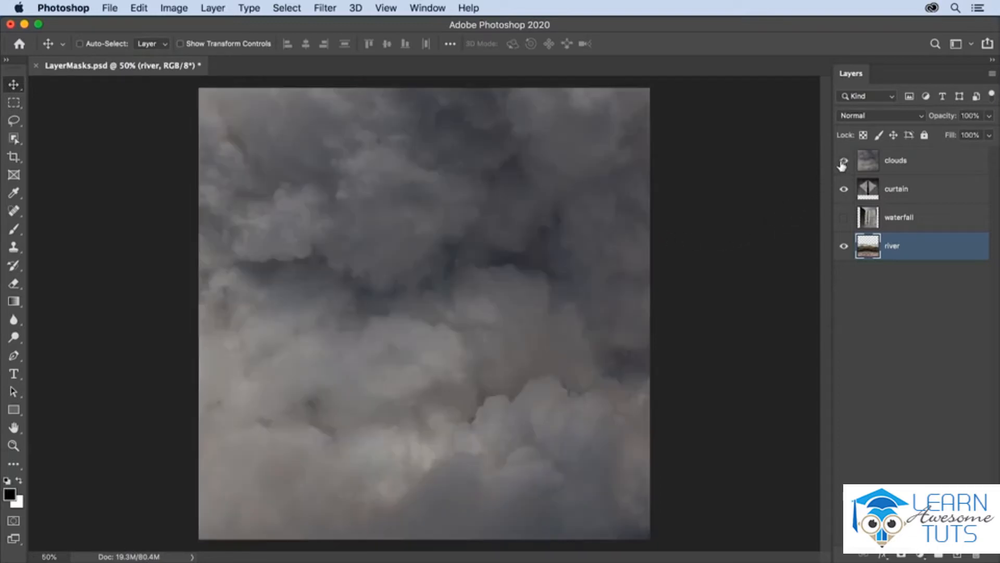
{"action": "left_click", "coordinate": [844, 161]}
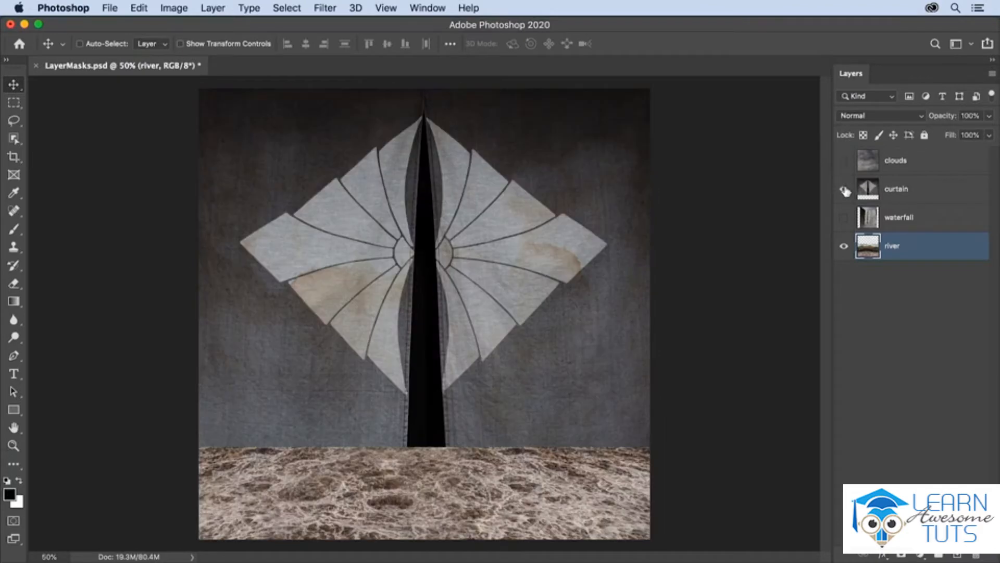
{"action": "left_click", "coordinate": [844, 189]}
{"action": "left_click", "coordinate": [844, 219]}
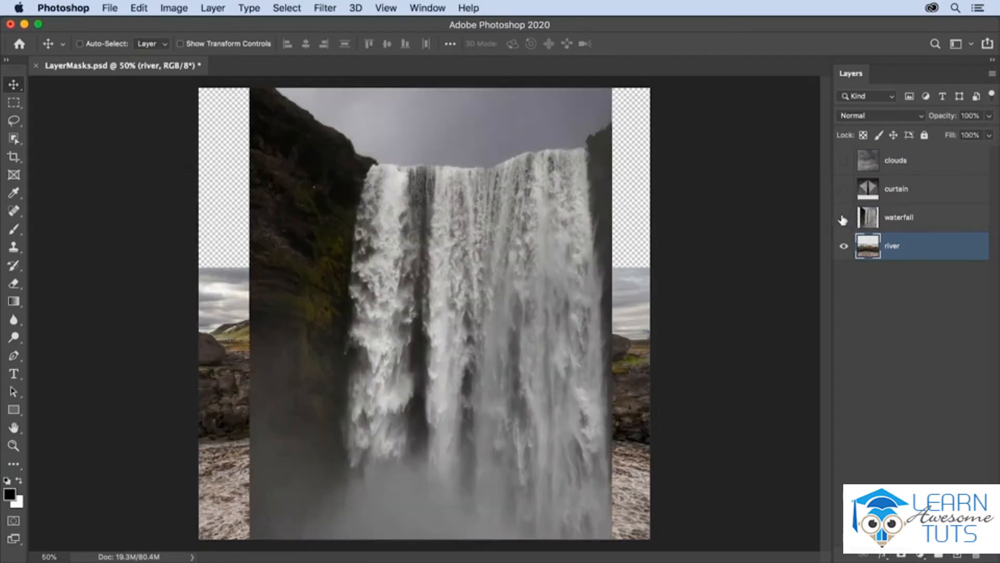
{"action": "left_click", "coordinate": [844, 217]}
{"action": "left_click", "coordinate": [844, 189]}
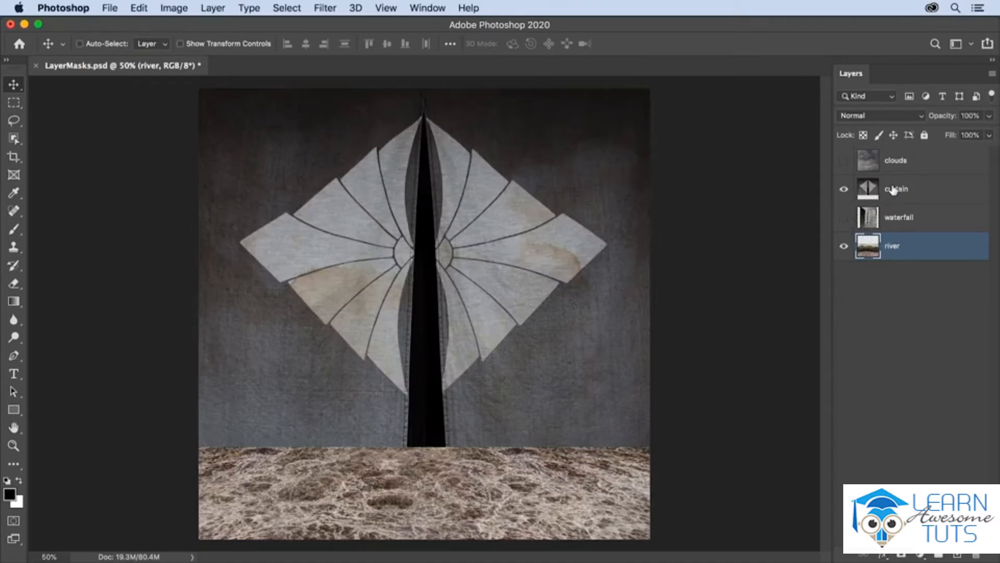
- Add a Reveal All layer mask to the curtain layer
{"action": "left_click", "coordinate": [909, 191]}
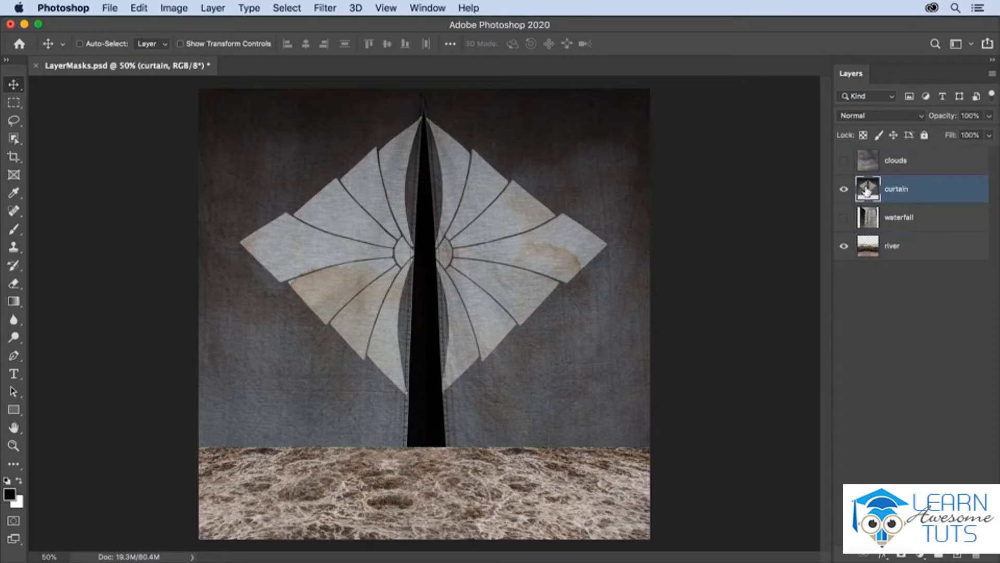
{"action": "left_click", "coordinate": [213, 9]}
{"action": "mouse_move", "coordinate": [257, 230]}
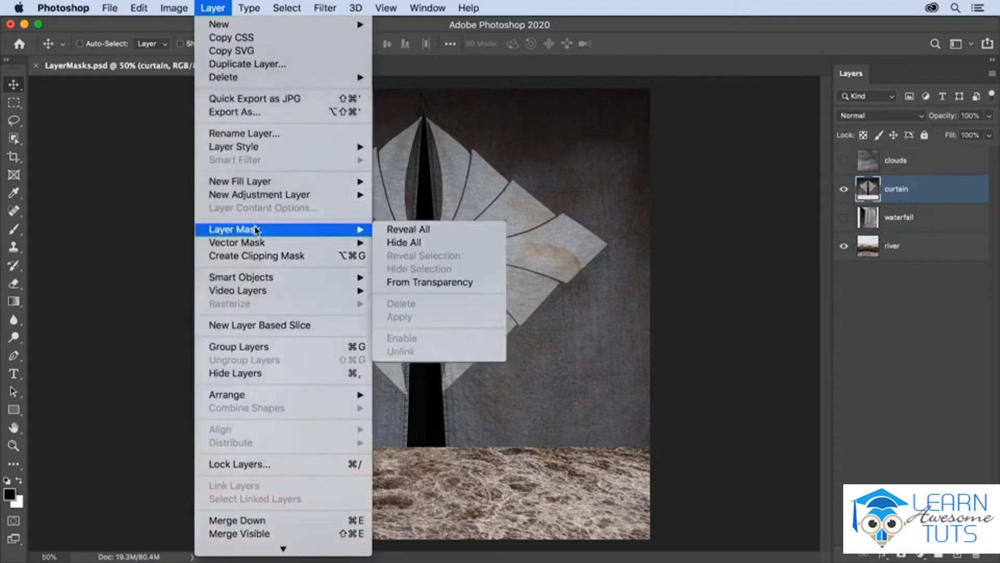
{"action": "left_click", "coordinate": [393, 235]}
{"action": "left_click", "coordinate": [905, 192]}
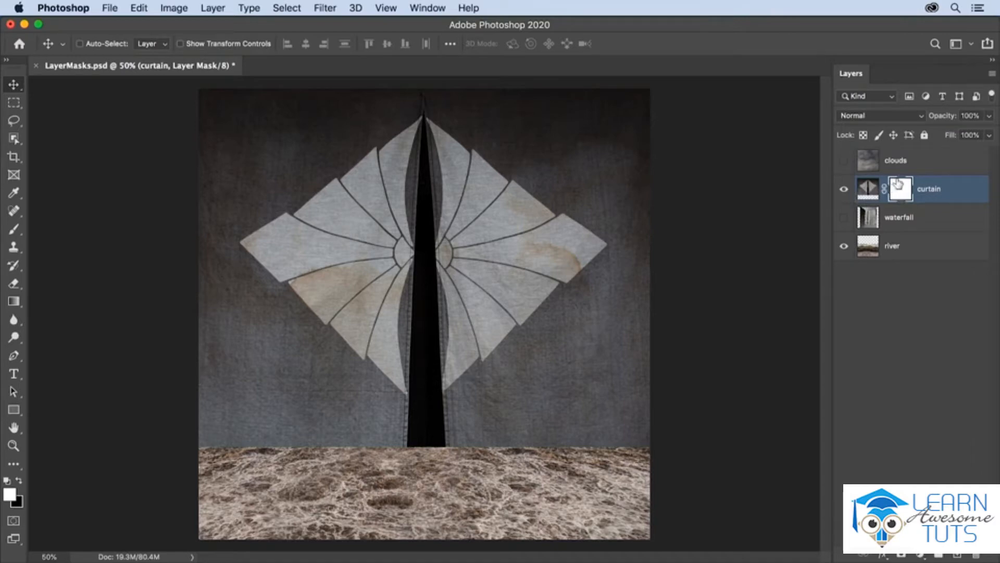
- Paint black on the curtain layer's mask with the Brush at 100% opacity, blending the curtain's lower edge into the river's rocky bank
{"action": "left_click", "coordinate": [868, 196]}
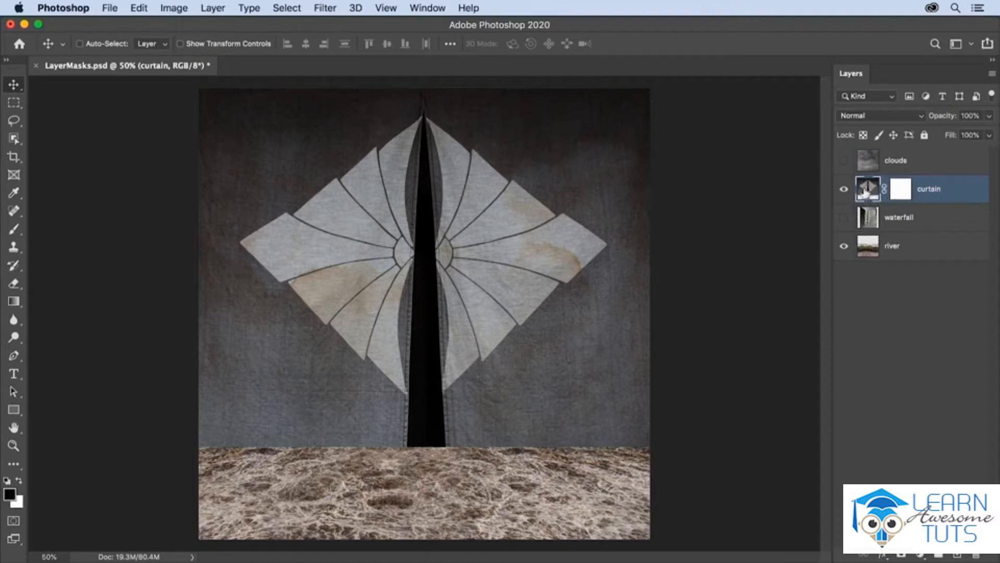
{"action": "left_click", "coordinate": [899, 192]}
{"action": "key", "text": "b"}
{"action": "key", "text": "x"}
{"action": "mouse_move", "coordinate": [224, 190]}
{"action": "left_mouse_down"}
{"action": "mouse_move", "coordinate": [385, 193]}
{"action": "mouse_move", "coordinate": [318, 190]}
{"action": "mouse_move", "coordinate": [340, 186]}
{"action": "mouse_move", "coordinate": [325, 287]}
{"action": "mouse_move", "coordinate": [328, 474]}
{"action": "mouse_move", "coordinate": [327, 205]}
{"action": "left_mouse_up"}
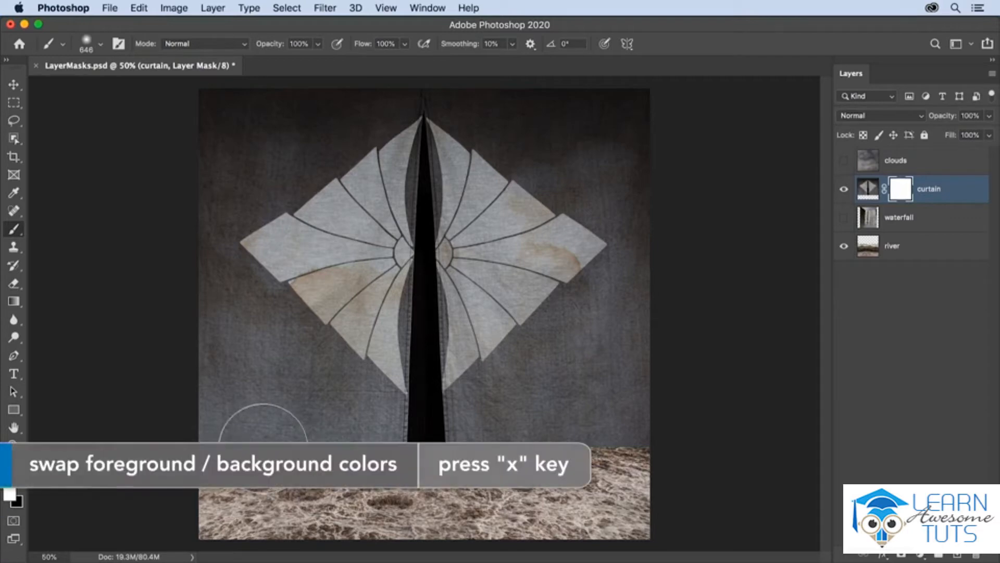
{"action": "key", "text": "x"}
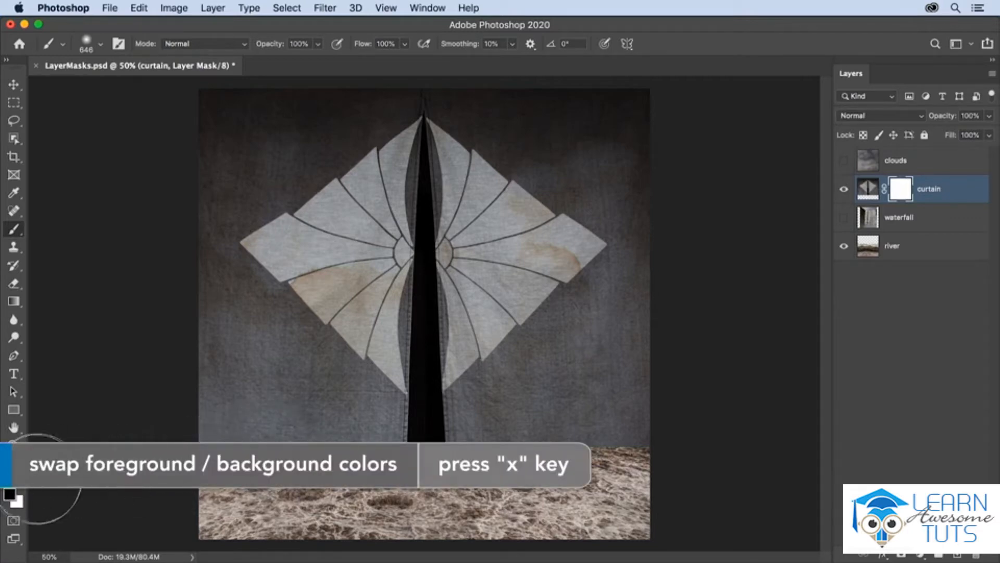
{"action": "mouse_move", "coordinate": [216, 448]}
{"action": "left_mouse_down"}
{"action": "mouse_move", "coordinate": [156, 425]}
{"action": "mouse_move", "coordinate": [268, 420]}
{"action": "mouse_move", "coordinate": [443, 433]}
{"action": "left_mouse_up"}
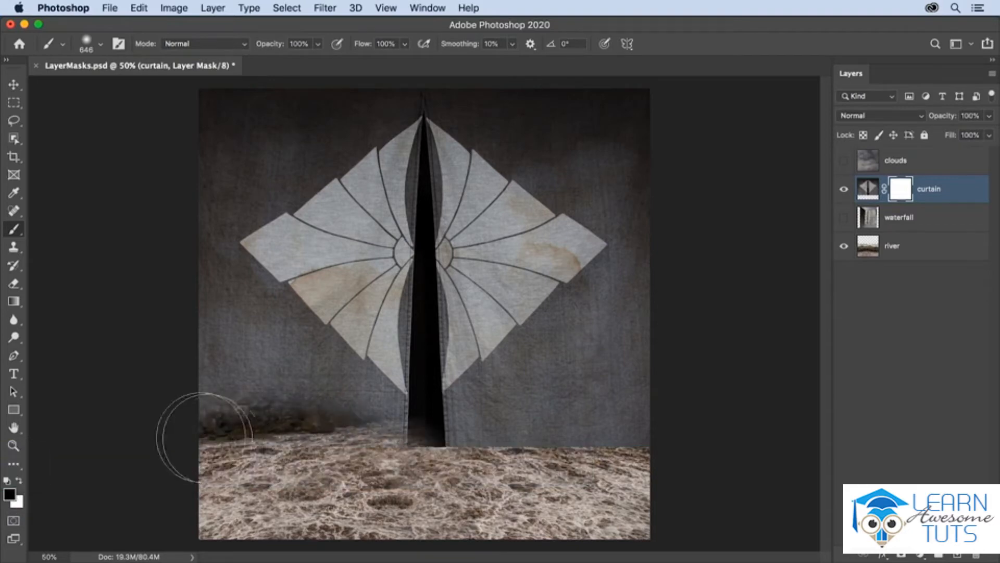
{"action": "mouse_move", "coordinate": [128, 436]}
{"action": "left_mouse_down"}
{"action": "mouse_move", "coordinate": [267, 454]}
{"action": "mouse_move", "coordinate": [459, 462]}
{"action": "mouse_move", "coordinate": [686, 416]}
{"action": "mouse_move", "coordinate": [447, 449]}
{"action": "mouse_move", "coordinate": [626, 457]}
{"action": "mouse_move", "coordinate": [642, 471]}
{"action": "mouse_move", "coordinate": [349, 438]}
{"action": "mouse_move", "coordinate": [281, 447]}
{"action": "mouse_move", "coordinate": [156, 486]}
{"action": "mouse_move", "coordinate": [191, 441]}
{"action": "mouse_move", "coordinate": [468, 416]}
{"action": "left_mouse_up"}
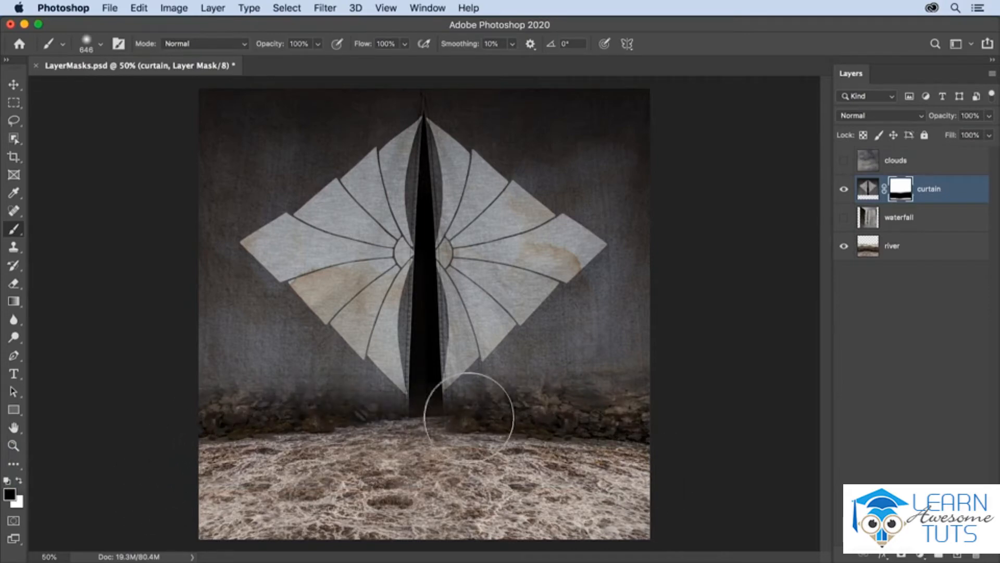
- Try masking out more of the curtain around the boulder beside the diamond, and paint the curtain back in with white
{"action": "mouse_move", "coordinate": [468, 417]}
{"action": "left_mouse_down"}
{"action": "mouse_move", "coordinate": [546, 395]}
{"action": "mouse_move", "coordinate": [599, 344]}
{"action": "mouse_move", "coordinate": [673, 360]}
{"action": "mouse_move", "coordinate": [657, 408]}
{"action": "mouse_move", "coordinate": [633, 419]}
{"action": "mouse_move", "coordinate": [612, 411]}
{"action": "mouse_move", "coordinate": [661, 407]}
{"action": "mouse_move", "coordinate": [670, 425]}
{"action": "mouse_move", "coordinate": [461, 416]}
{"action": "mouse_move", "coordinate": [190, 454]}
{"action": "left_mouse_up"}
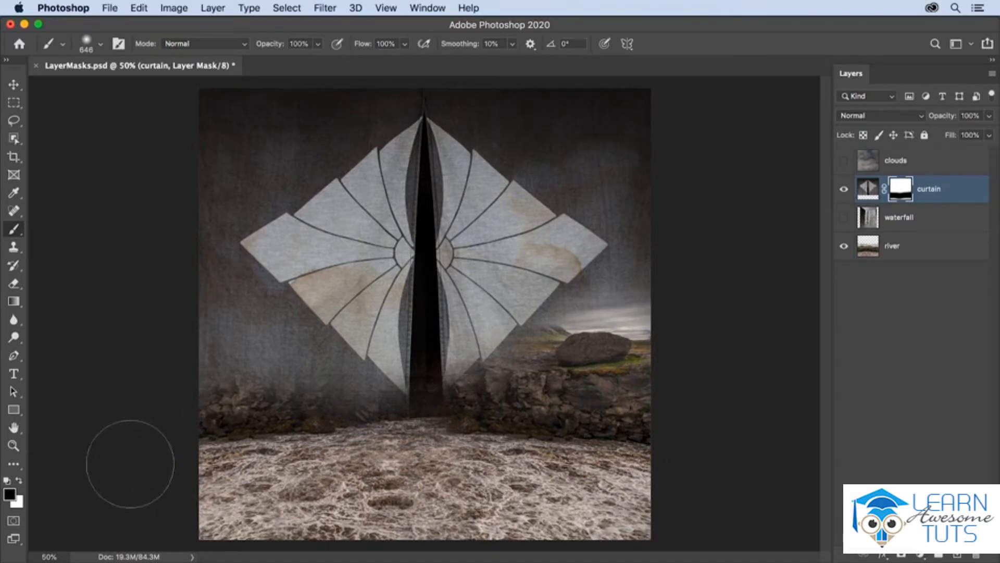
{"action": "key", "text": "x"}
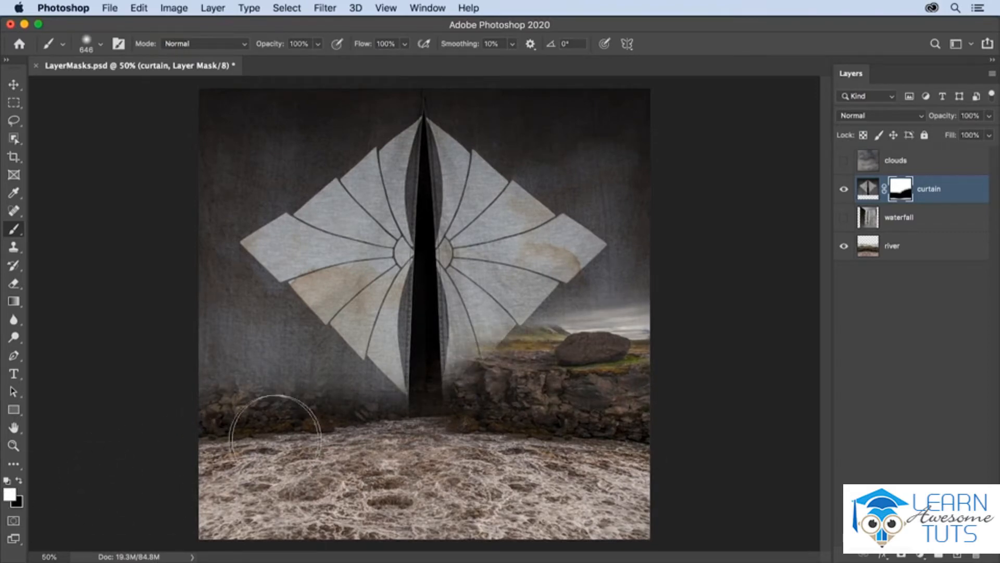
{"action": "mouse_move", "coordinate": [627, 315]}
{"action": "left_mouse_down"}
{"action": "mouse_move", "coordinate": [450, 313]}
{"action": "mouse_move", "coordinate": [693, 354]}
{"action": "left_mouse_up"}
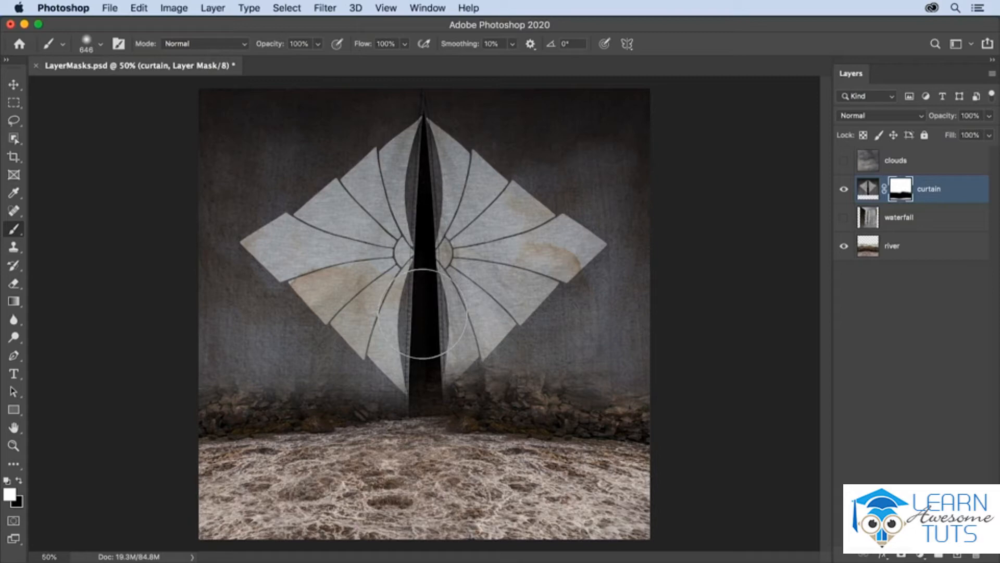
- Display the curtain layer's mask on its own to examine the painted areas, and return to the composite view
{"action": "left_click", "coordinate": [897, 190], "text": "alt"}
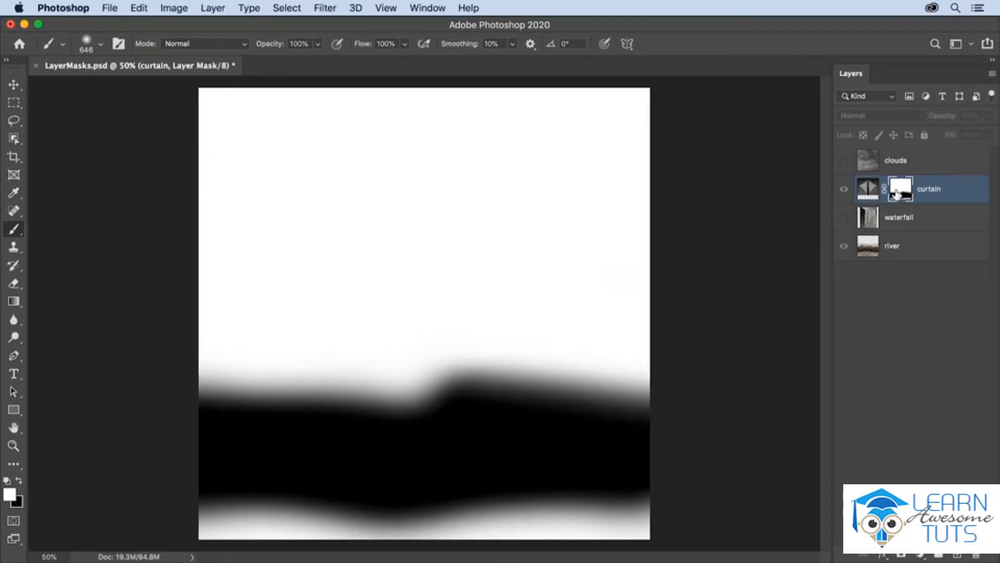
{"action": "left_click", "coordinate": [844, 192]}
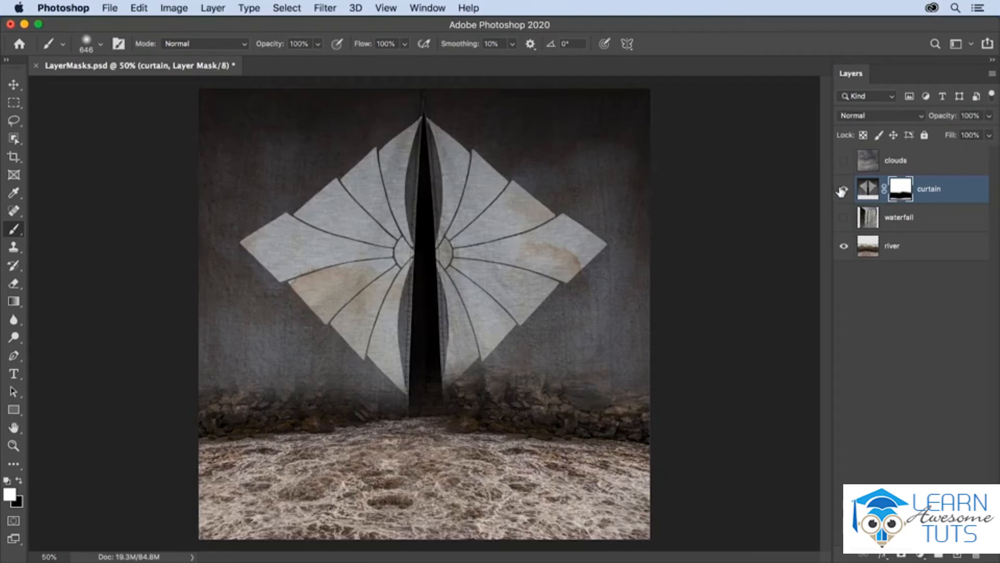
- Show the clouds layer and add a Hide All layer mask to it
{"action": "left_click", "coordinate": [897, 161]}
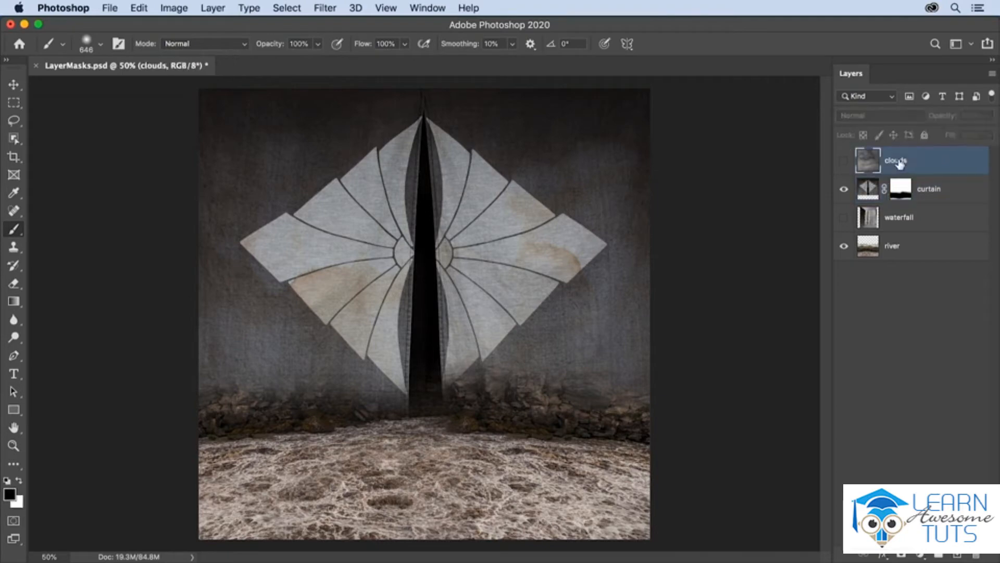
{"action": "left_click", "coordinate": [844, 161]}
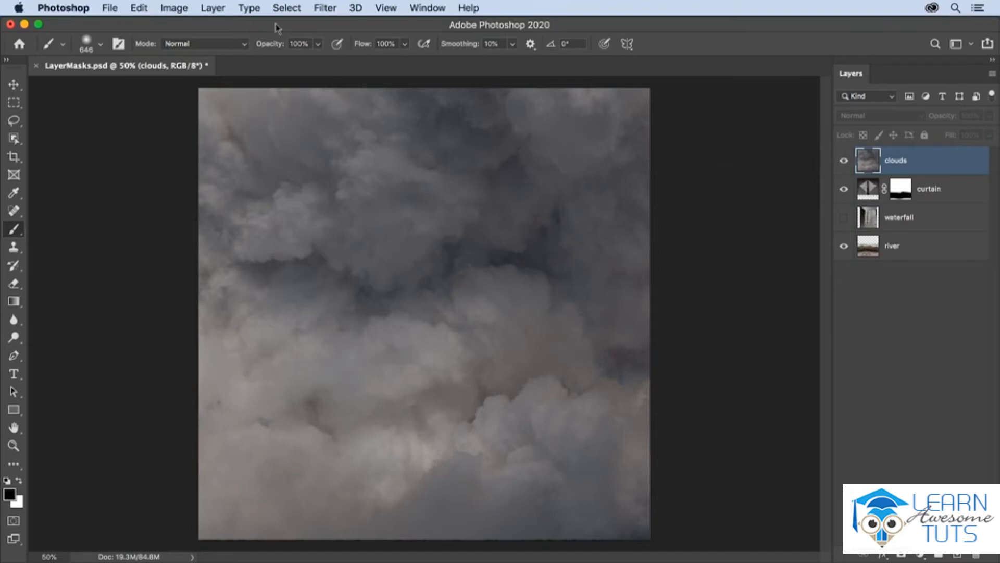
{"action": "left_click", "coordinate": [218, 9]}
{"action": "mouse_move", "coordinate": [255, 229]}
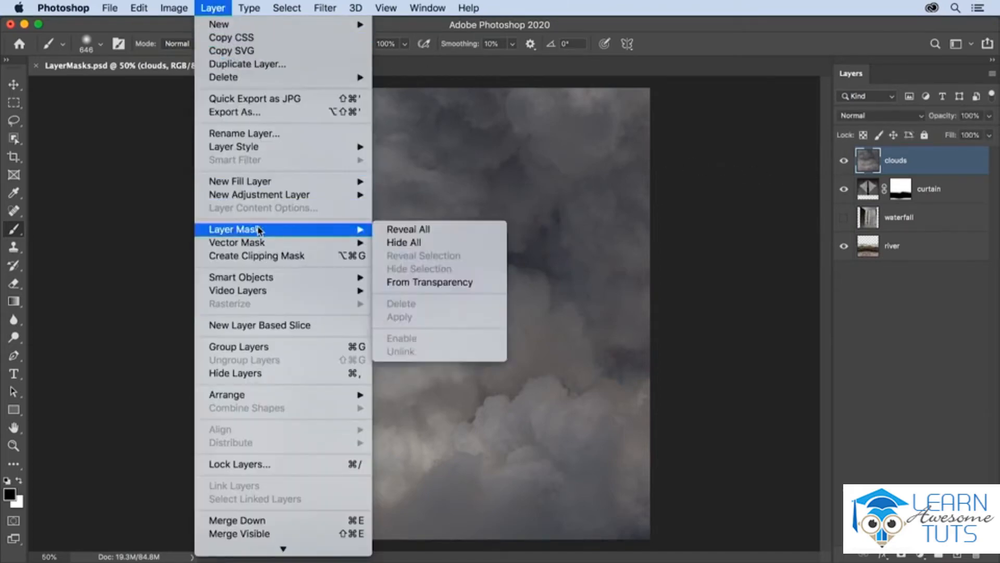
{"action": "left_click", "coordinate": [437, 246]}
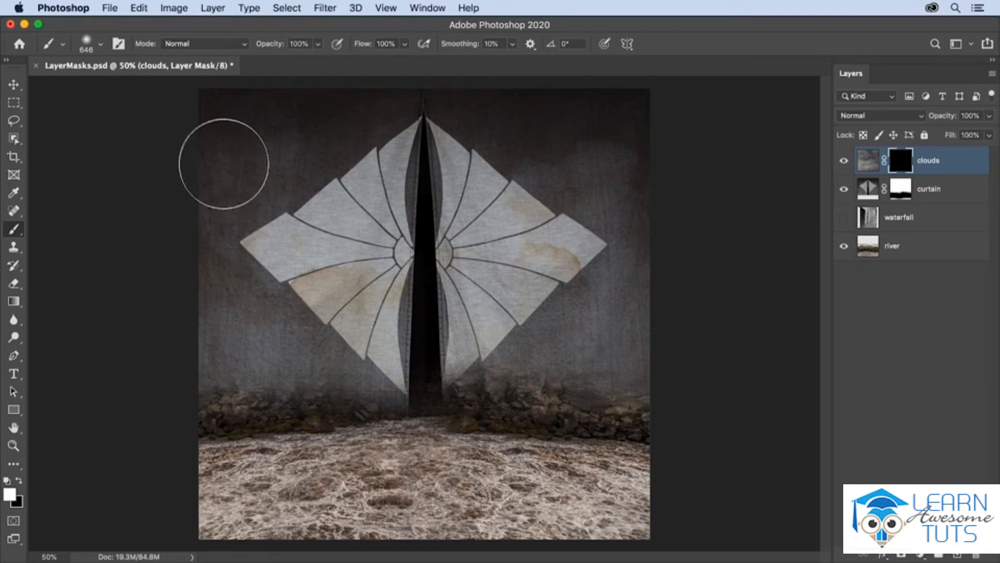
- Paint white on the clouds mask with the Brush at 50% opacity, bringing clouds in around the top and sides of the diamond
{"action": "key", "text": "5"}
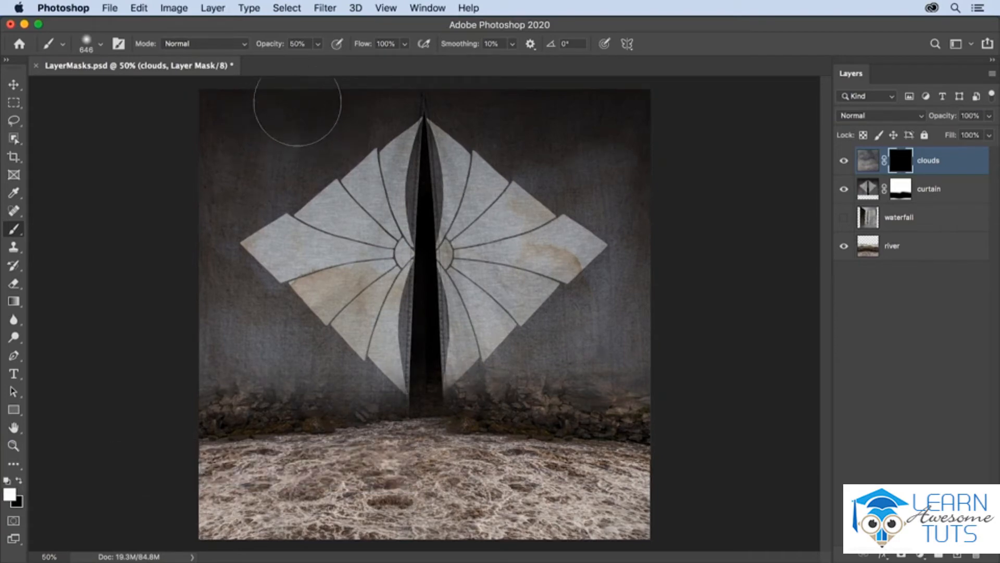
{"action": "mouse_move", "coordinate": [297, 105]}
{"action": "left_mouse_down"}
{"action": "mouse_move", "coordinate": [234, 144]}
{"action": "mouse_move", "coordinate": [371, 120]}
{"action": "left_mouse_up"}
{"action": "mouse_move", "coordinate": [344, 176]}
{"action": "left_mouse_down"}
{"action": "mouse_move", "coordinate": [245, 101]}
{"action": "mouse_move", "coordinate": [233, 111]}
{"action": "mouse_move", "coordinate": [240, 155]}
{"action": "mouse_move", "coordinate": [228, 230]}
{"action": "mouse_move", "coordinate": [220, 227]}
{"action": "mouse_move", "coordinate": [244, 355]}
{"action": "mouse_move", "coordinate": [220, 256]}
{"action": "mouse_move", "coordinate": [248, 243]}
{"action": "mouse_move", "coordinate": [240, 212]}
{"action": "mouse_move", "coordinate": [204, 189]}
{"action": "mouse_move", "coordinate": [365, 90]}
{"action": "mouse_move", "coordinate": [432, 107]}
{"action": "mouse_move", "coordinate": [522, 100]}
{"action": "mouse_move", "coordinate": [499, 129]}
{"action": "mouse_move", "coordinate": [669, 114]}
{"action": "mouse_move", "coordinate": [624, 144]}
{"action": "mouse_move", "coordinate": [489, 120]}
{"action": "mouse_move", "coordinate": [564, 188]}
{"action": "left_mouse_up"}
{"action": "mouse_move", "coordinate": [774, 269]}
{"action": "left_mouse_down"}
{"action": "mouse_move", "coordinate": [576, 302]}
{"action": "mouse_move", "coordinate": [664, 291]}
{"action": "mouse_move", "coordinate": [531, 319]}
{"action": "mouse_move", "coordinate": [637, 243]}
{"action": "mouse_move", "coordinate": [603, 273]}
{"action": "mouse_move", "coordinate": [648, 157]}
{"action": "mouse_move", "coordinate": [536, 154]}
{"action": "mouse_move", "coordinate": [646, 98]}
{"action": "left_mouse_up"}
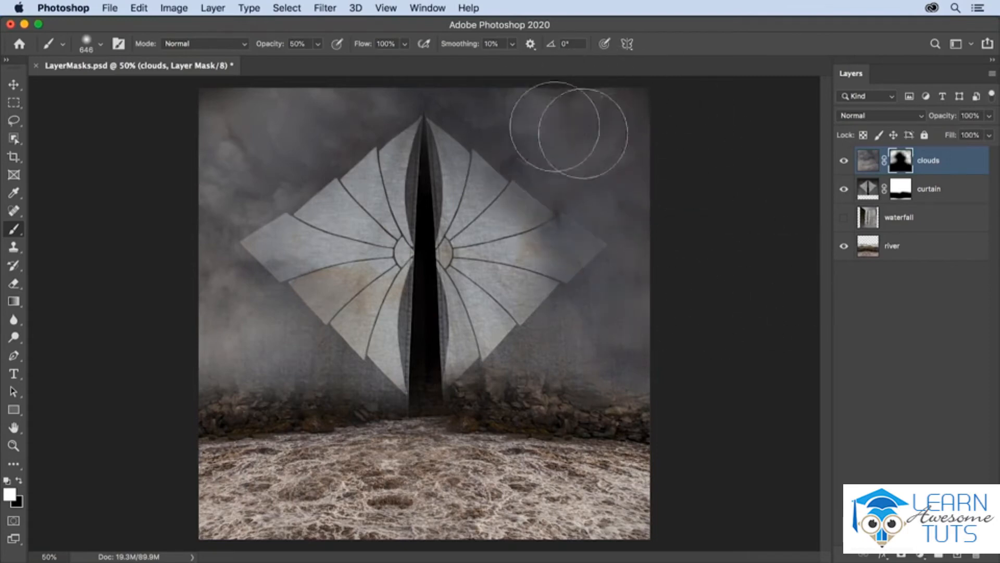
- Display the clouds layer's mask on its own to examine the gray brushwork, and return to the composite view
{"action": "left_click", "coordinate": [901, 160], "text": "alt"}
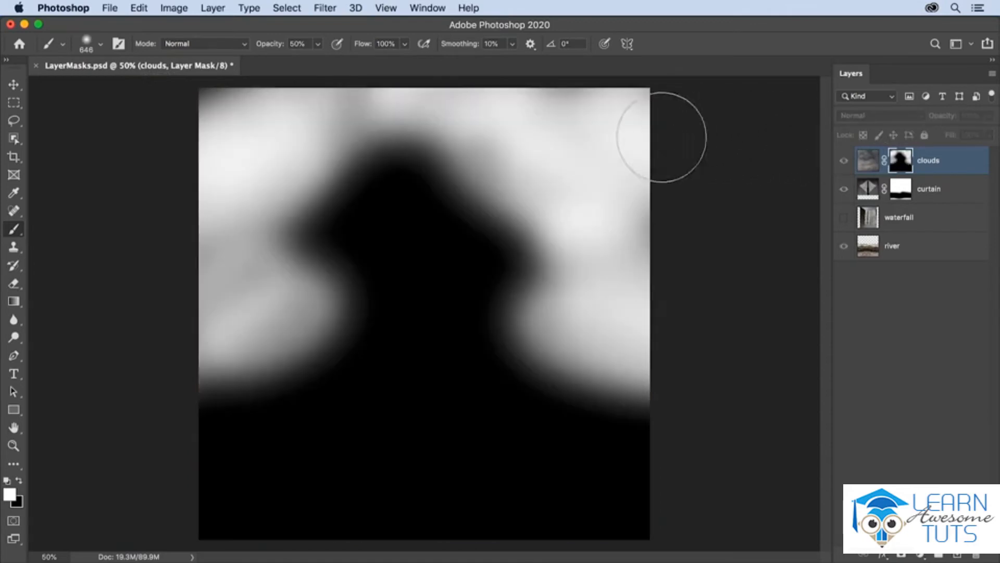
{"action": "left_click", "coordinate": [844, 162]}
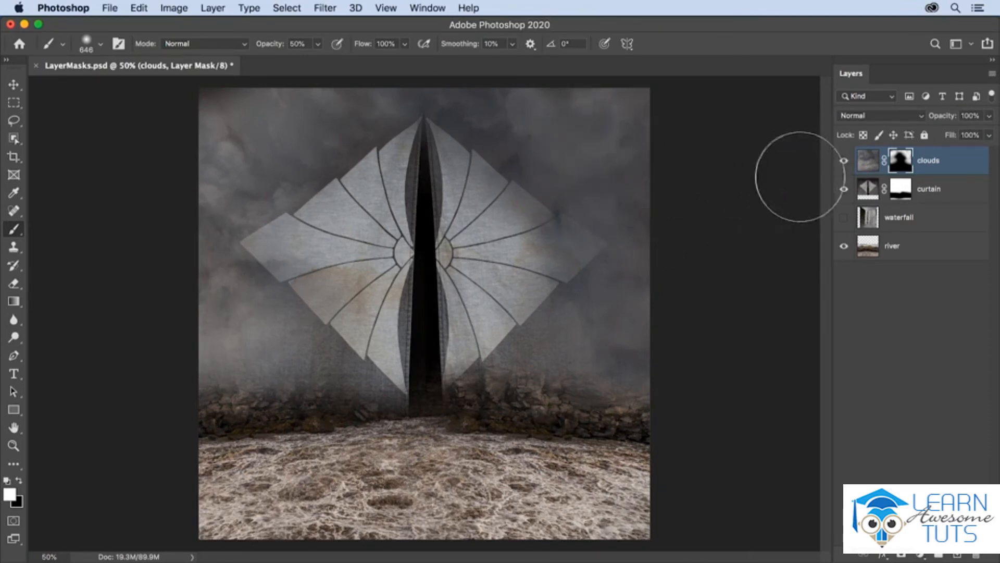
- Hide the clouds layer, and select the curtain's black central opening with the Quick Selection tool, subtracting the excess fabric areas
{"action": "left_click", "coordinate": [844, 161]}
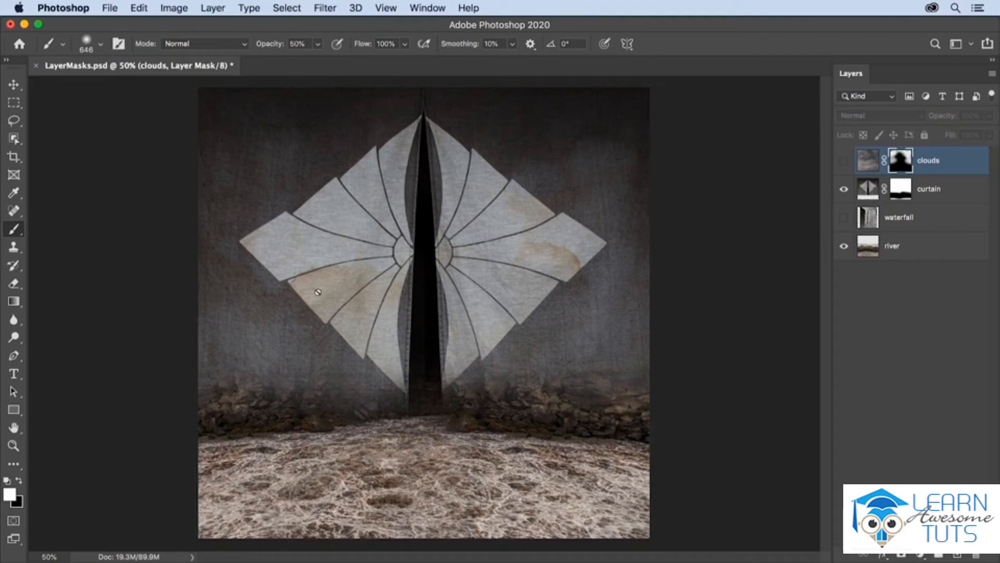
{"action": "key", "text": "alt+bracketleft"}
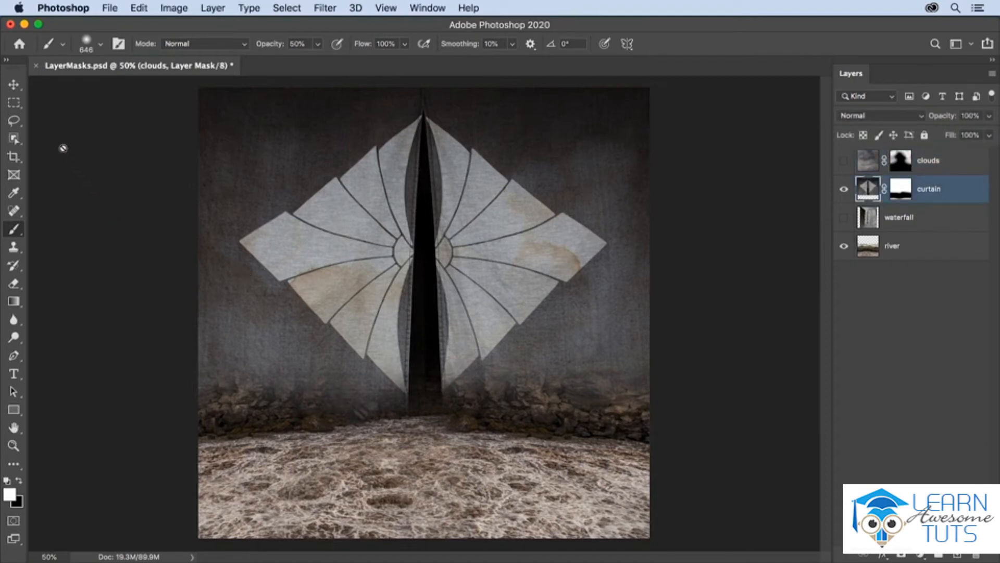
{"action": "left_click", "coordinate": [14, 138]}
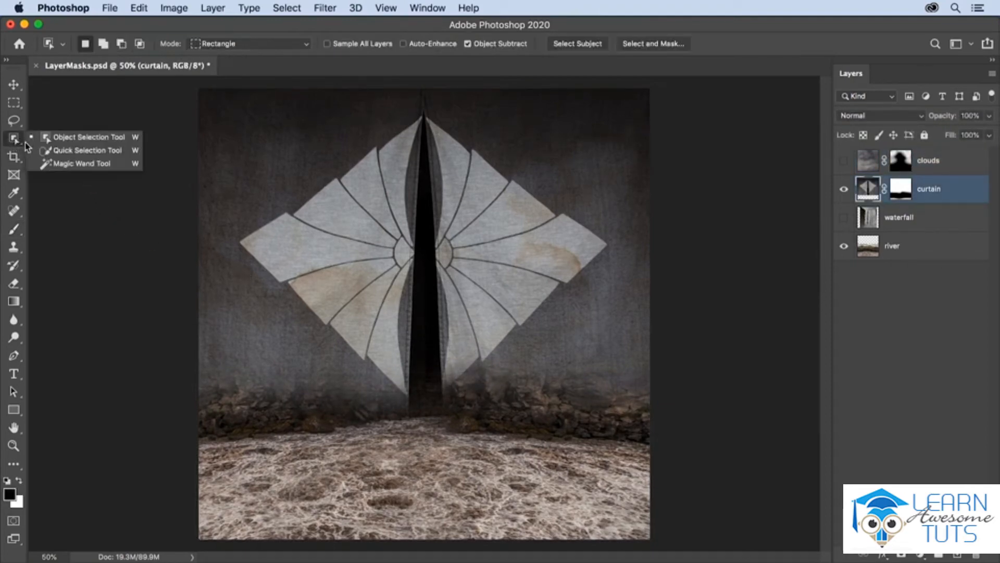
{"action": "left_click", "coordinate": [82, 152]}
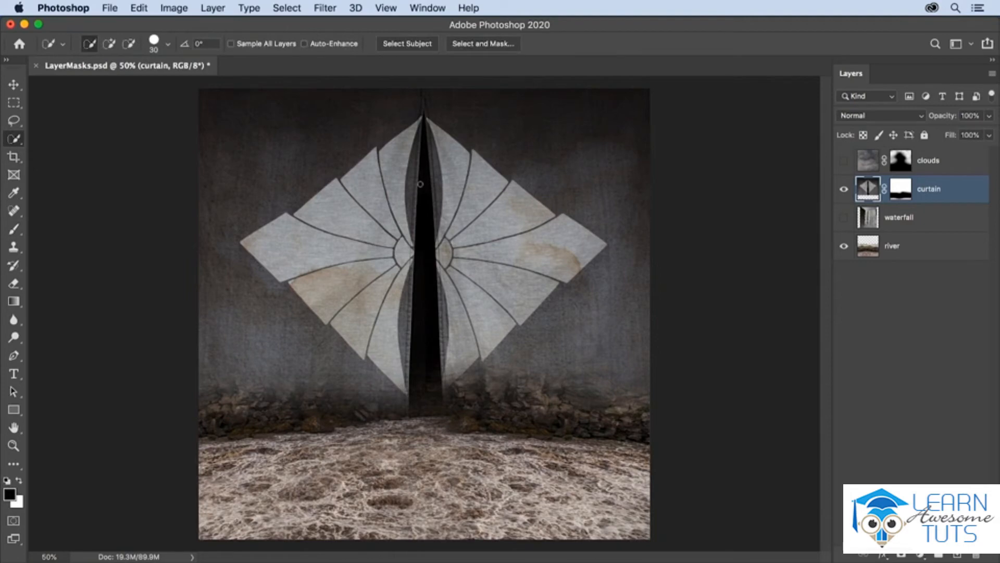
{"action": "left_click_drag", "start_coordinate": [422, 180], "coordinate": [420, 280]}
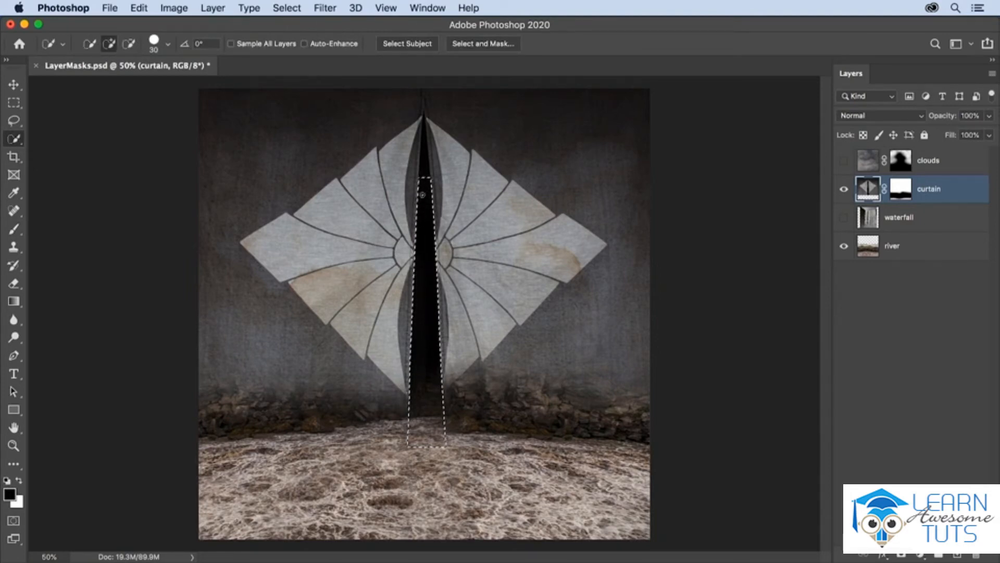
{"action": "mouse_move", "coordinate": [425, 191]}
{"action": "left_mouse_down"}
{"action": "mouse_move", "coordinate": [423, 121]}
{"action": "mouse_move", "coordinate": [419, 150]}
{"action": "left_mouse_up"}
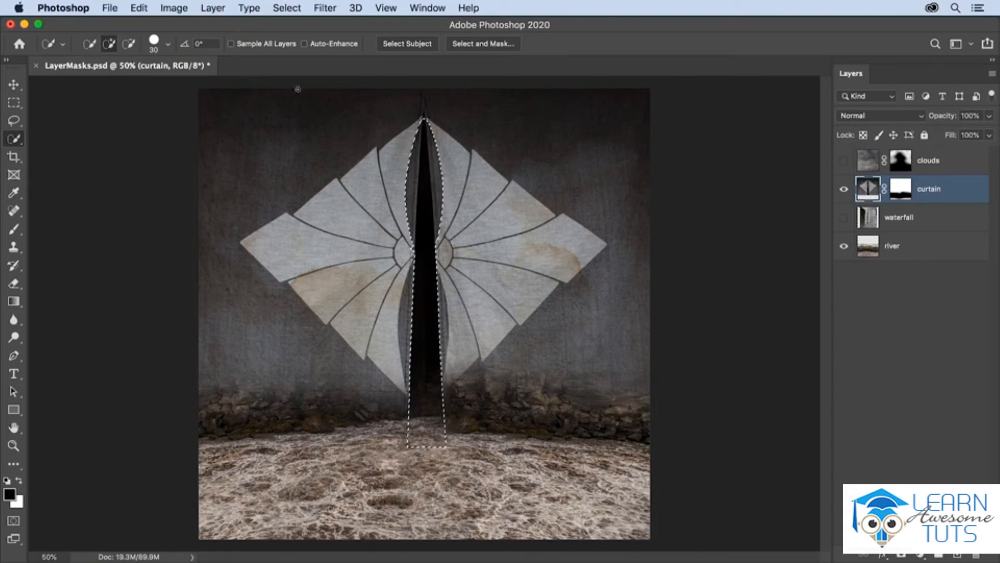
{"action": "left_click", "coordinate": [129, 46]}
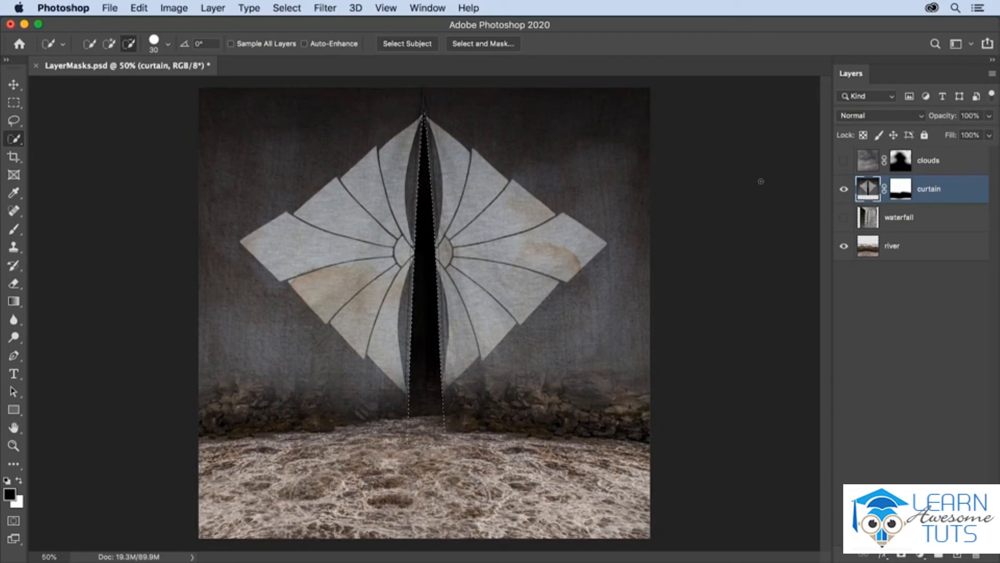
- Fill the selected opening on the curtain layer's mask with Black in Normal mode at 100% opacity
{"action": "left_click", "coordinate": [903, 193]}
{"action": "left_click", "coordinate": [139, 9]}
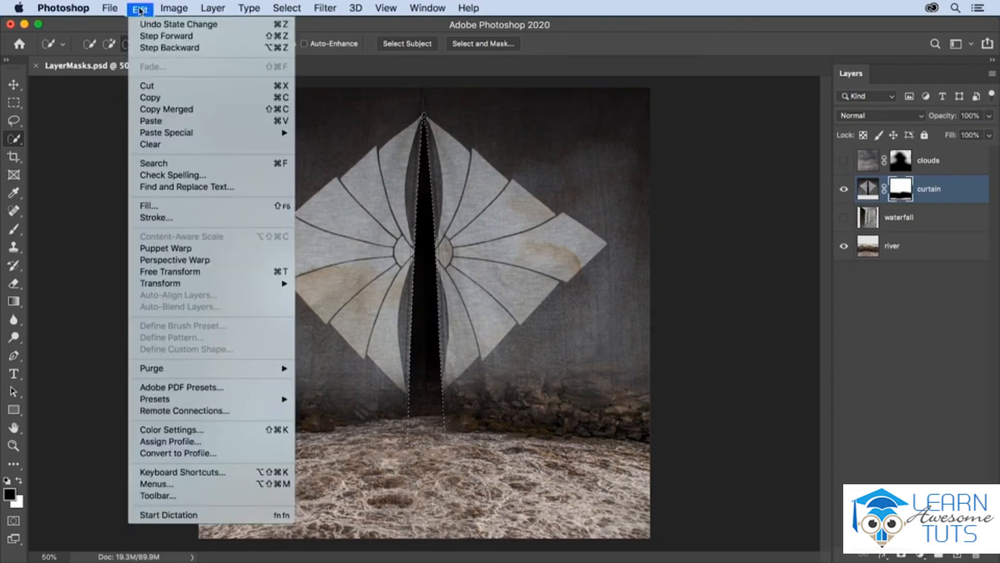
{"action": "left_click", "coordinate": [172, 205]}
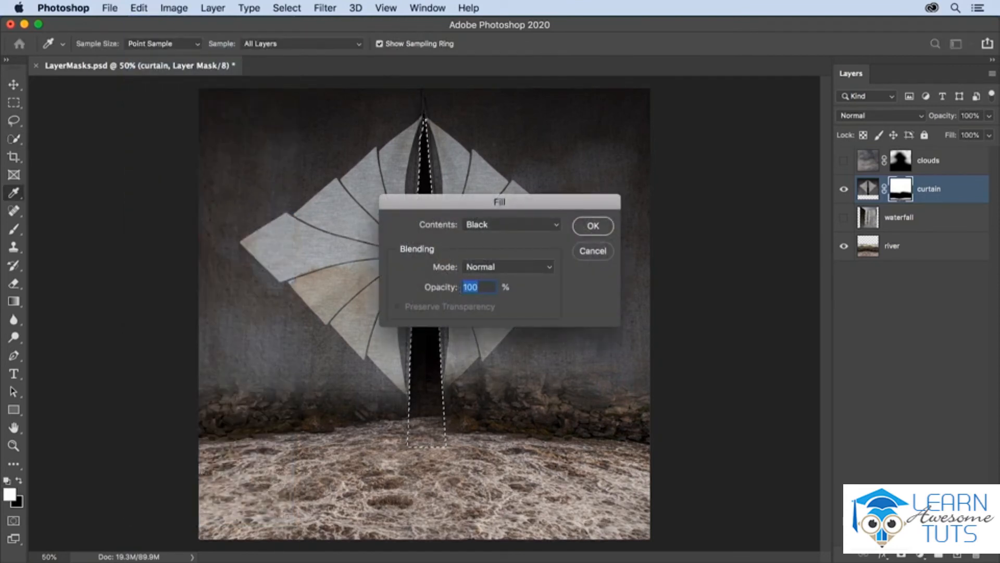
{"action": "left_click", "coordinate": [594, 225]}
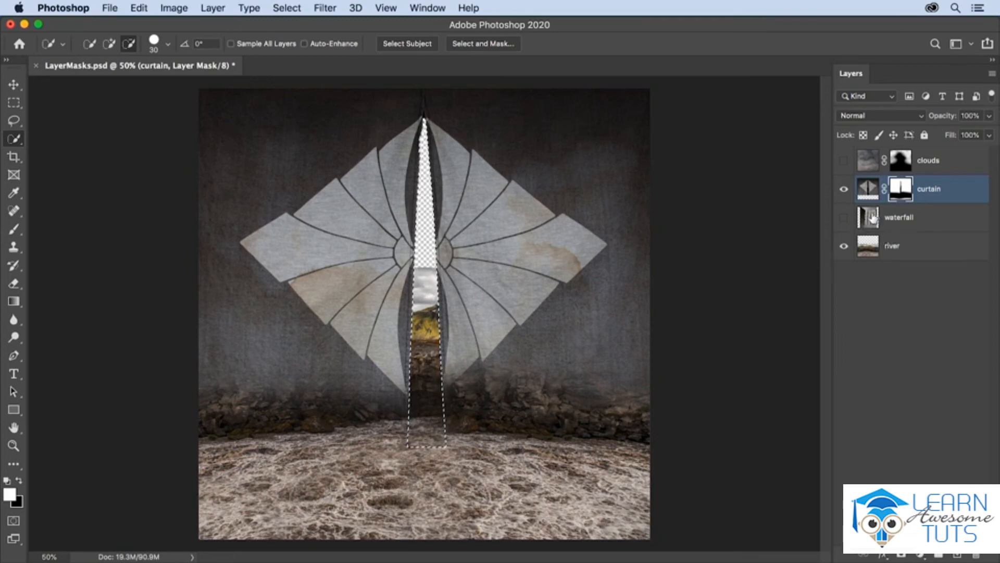
- Show the waterfall layer behind the curtain and deselect the central opening
{"action": "left_click", "coordinate": [843, 219]}
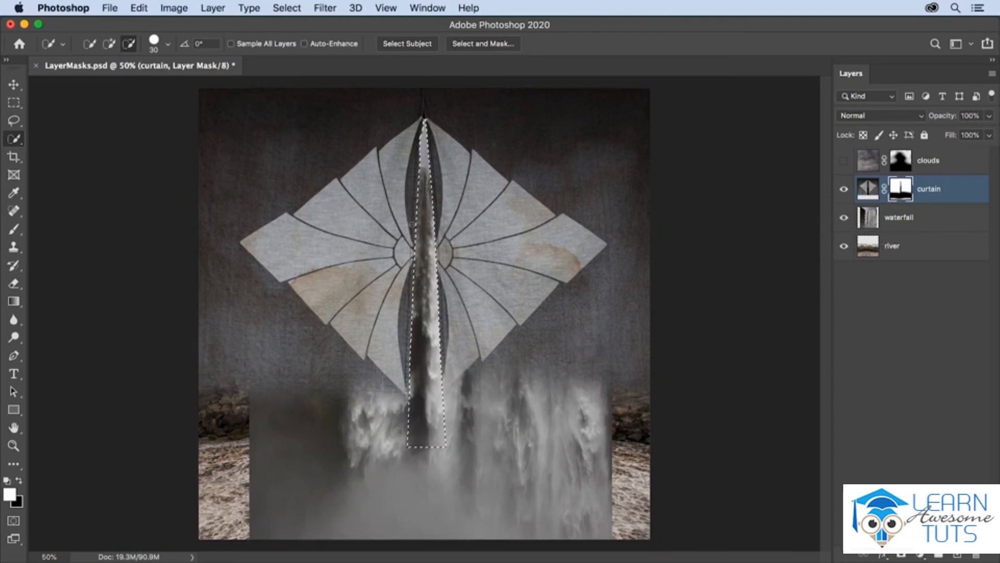
{"action": "left_click", "coordinate": [293, 9]}
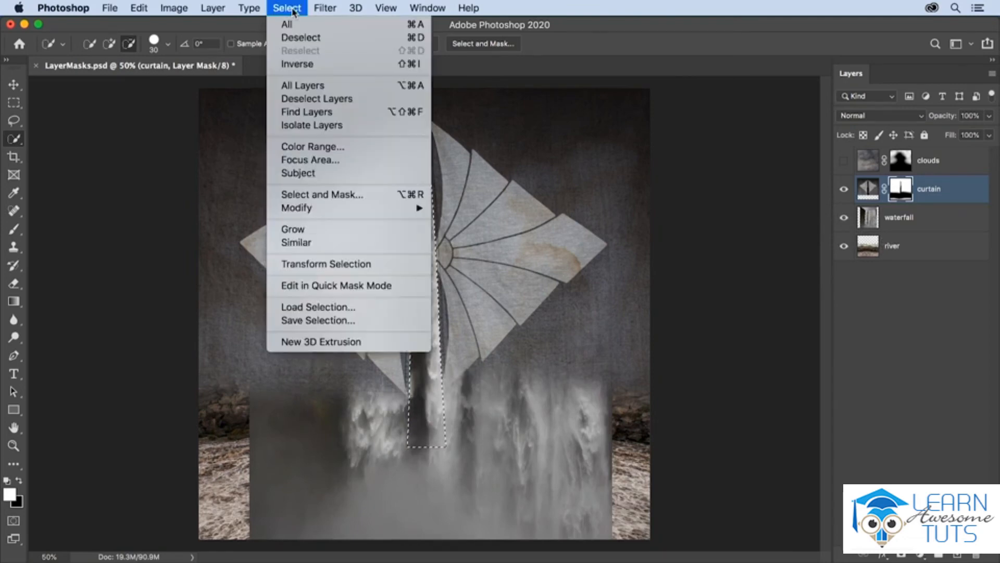
{"action": "left_click", "coordinate": [301, 37]}
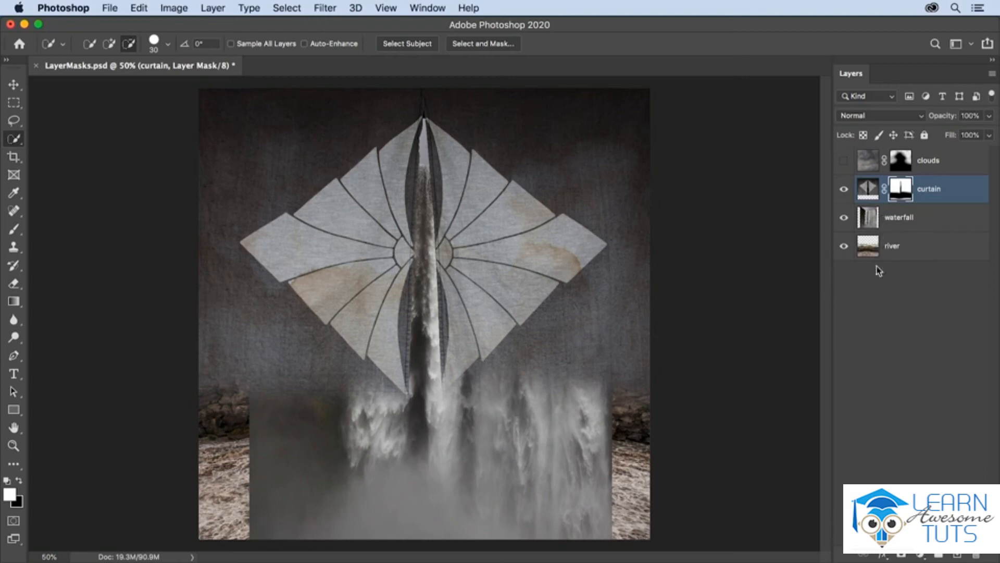
- Add a layer mask to the waterfall layer and paint black with the Brush at 100% opacity over the waterfall's lower part covering the river
{"action": "left_click", "coordinate": [903, 223]}
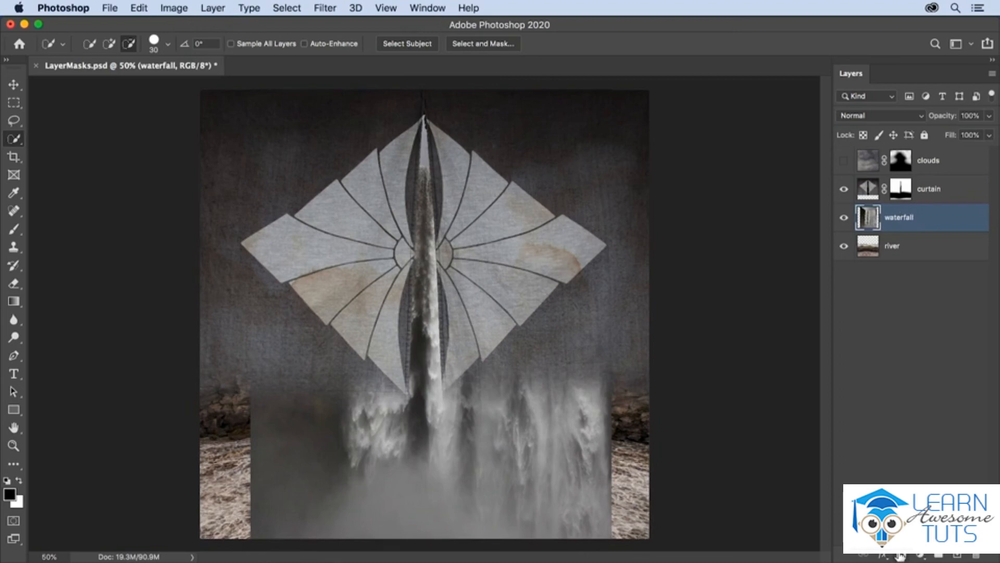
{"action": "left_click", "coordinate": [900, 555]}
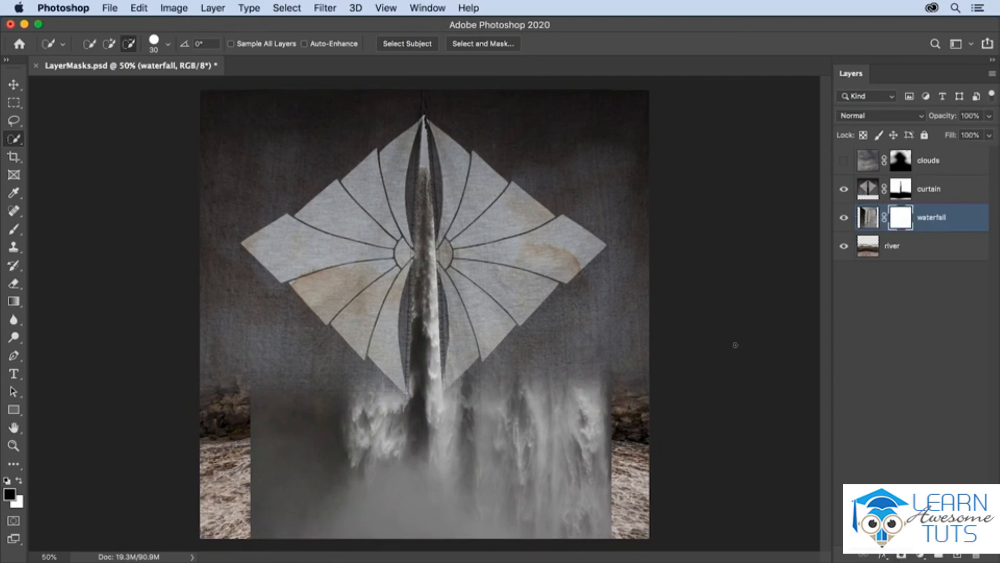
{"action": "key", "text": "b"}
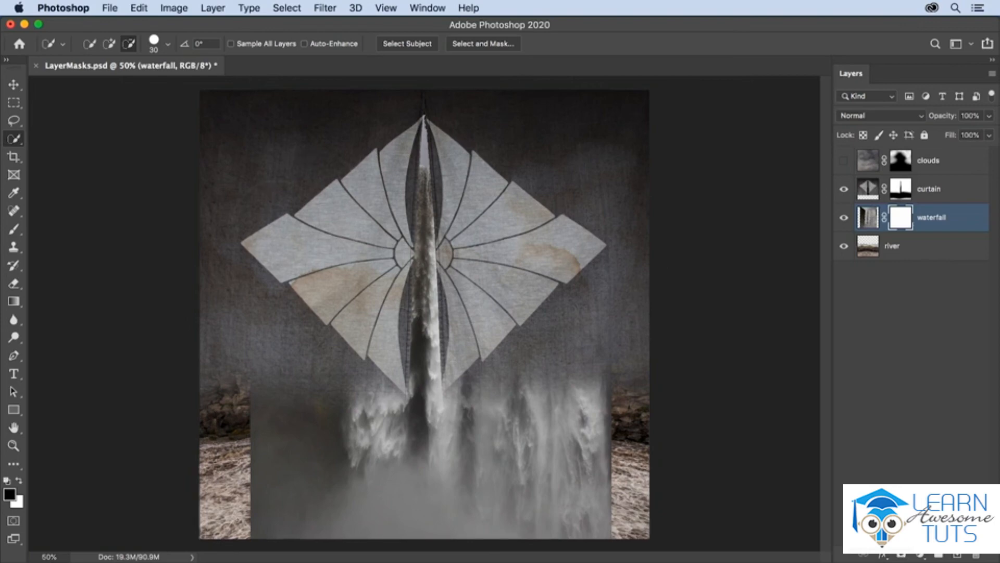
{"action": "key", "text": "b"}
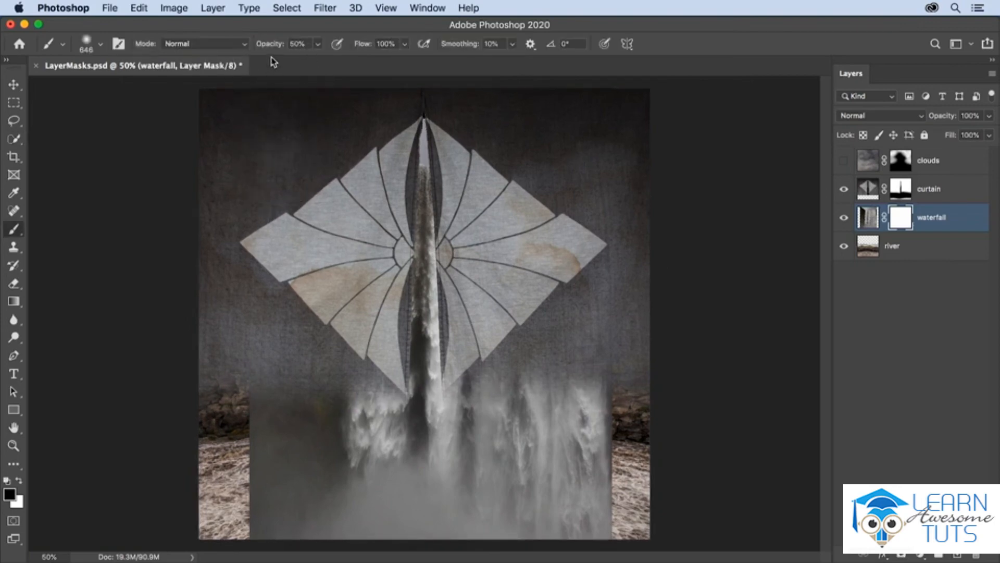
{"action": "key", "text": "0"}
{"action": "mouse_move", "coordinate": [242, 424]}
{"action": "left_mouse_down"}
{"action": "mouse_move", "coordinate": [268, 434]}
{"action": "mouse_move", "coordinate": [521, 432]}
{"action": "mouse_move", "coordinate": [587, 437]}
{"action": "mouse_move", "coordinate": [620, 453]}
{"action": "mouse_move", "coordinate": [608, 483]}
{"action": "mouse_move", "coordinate": [545, 502]}
{"action": "mouse_move", "coordinate": [285, 493]}
{"action": "mouse_move", "coordinate": [267, 511]}
{"action": "mouse_move", "coordinate": [262, 540]}
{"action": "mouse_move", "coordinate": [569, 549]}
{"action": "mouse_move", "coordinate": [632, 518]}
{"action": "left_mouse_up"}
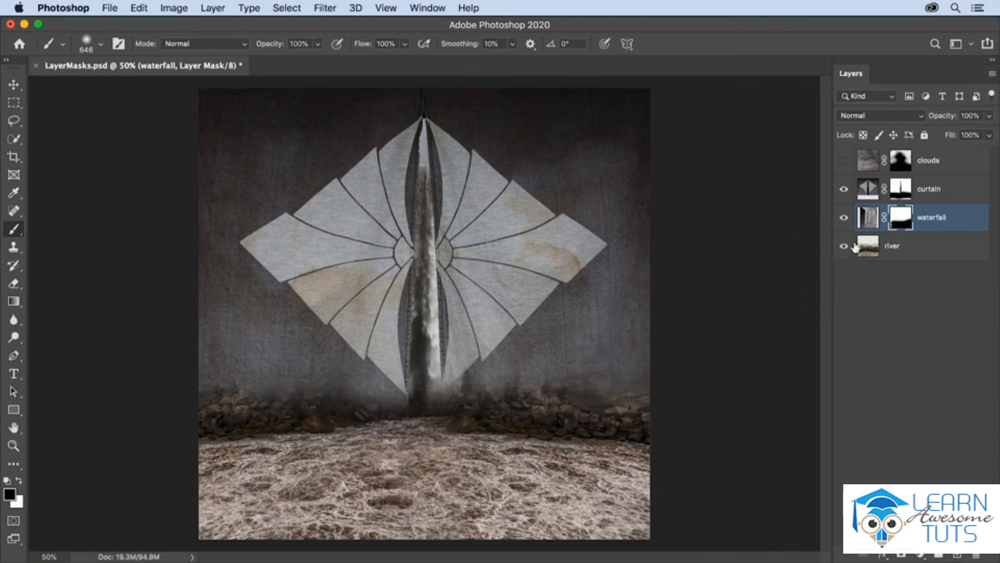
- Target the waterfall layer's image instead of its mask and move it left so falling water fills the curtain's opening
{"action": "left_click", "coordinate": [869, 219]}
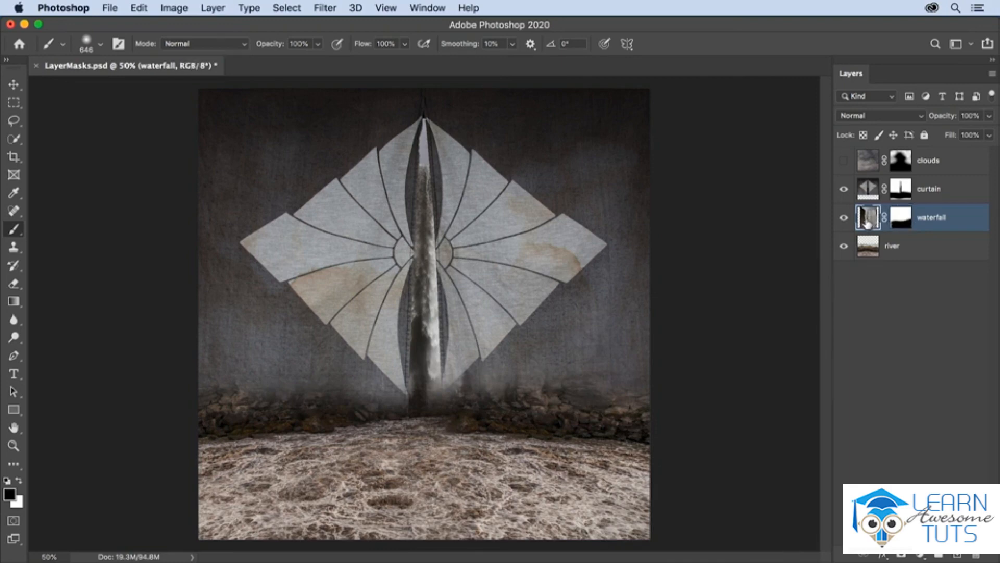
{"action": "key", "text": "v"}
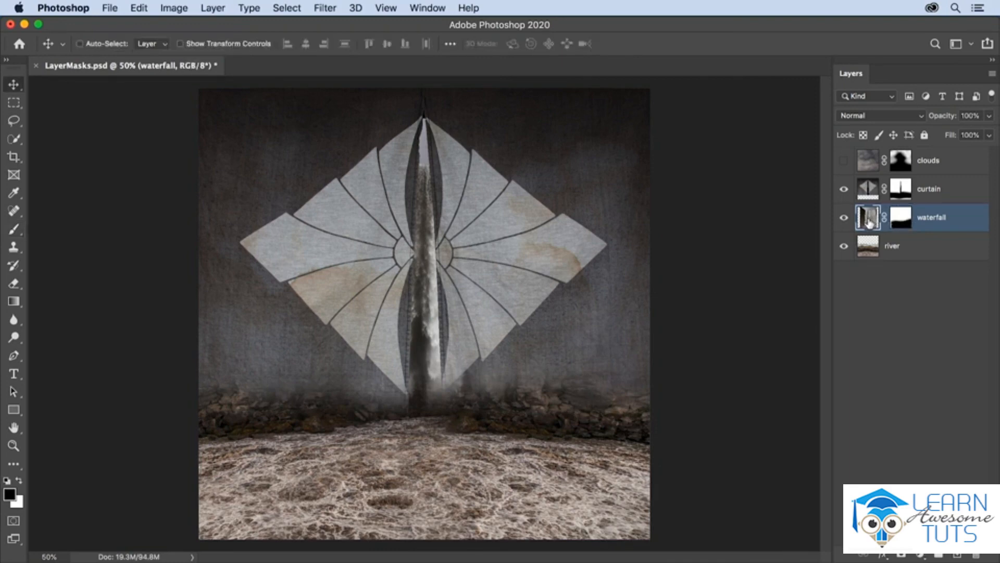
{"action": "left_click_drag", "start_coordinate": [433, 306], "coordinate": [387, 304]}
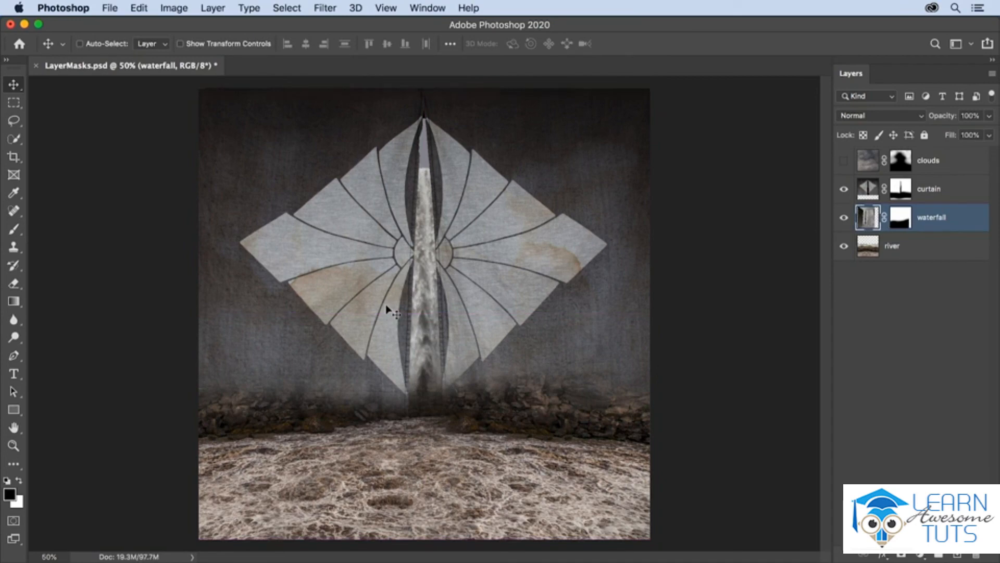